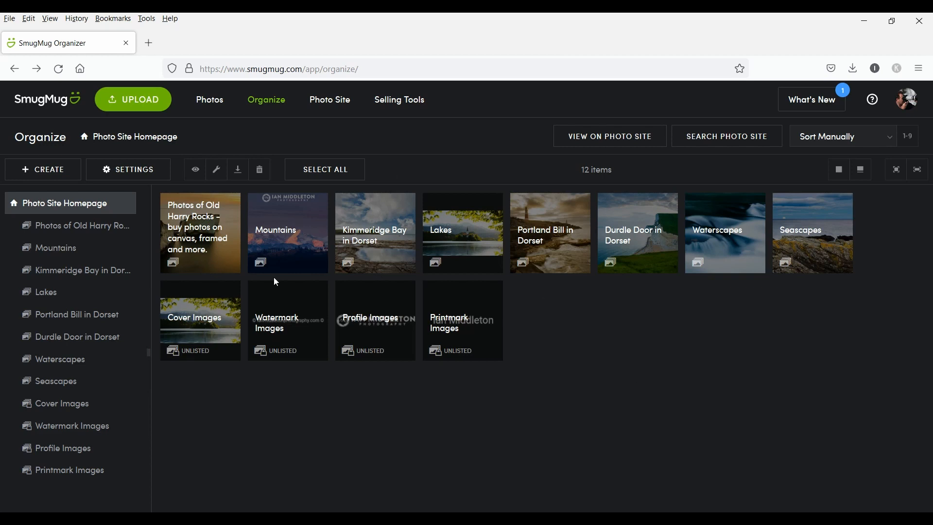
# - Download the whole Mountains gallery as an archive, save Mountains.zip, and close the download dialog
pyautogui.click(281, 253)
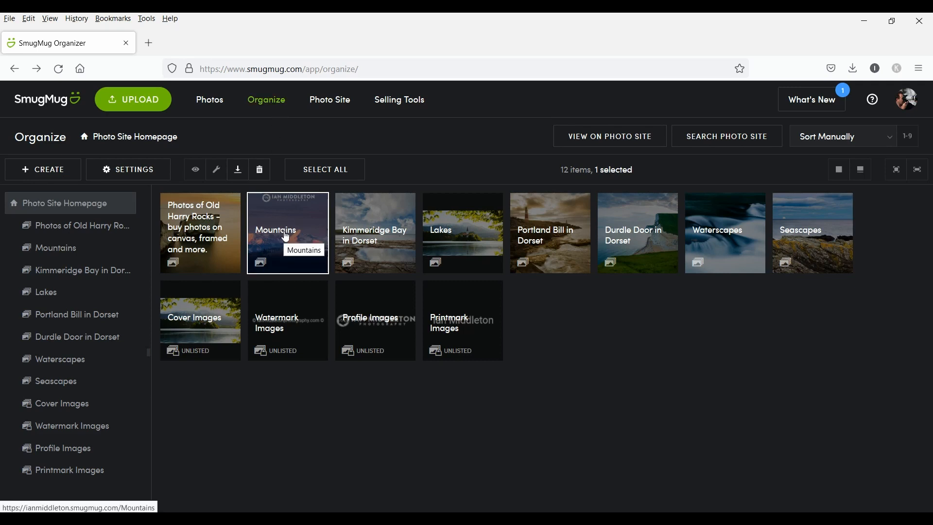
pyautogui.click(240, 171)
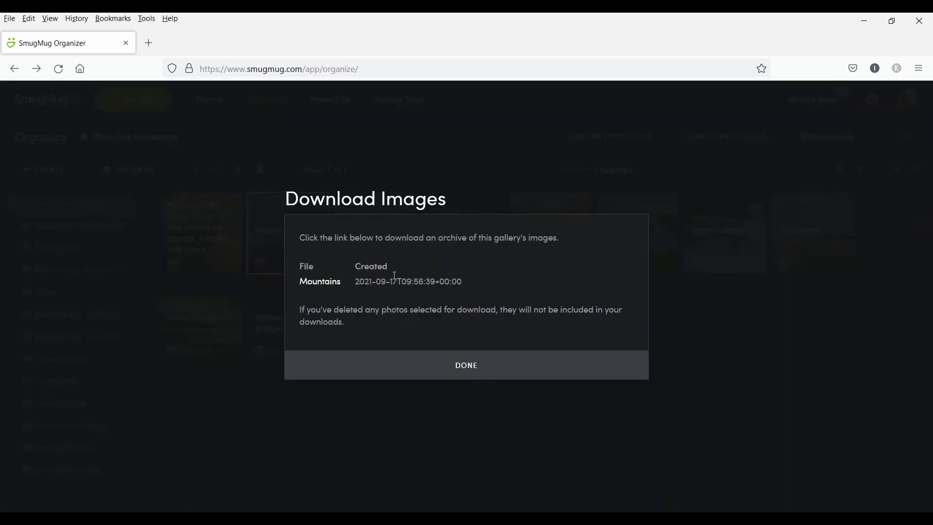
pyautogui.click(325, 286)
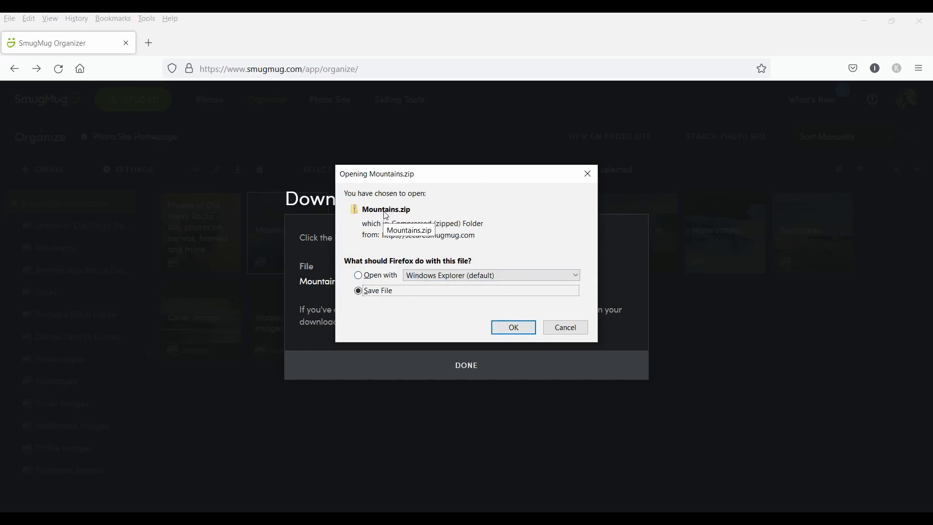
pyautogui.click(515, 328)
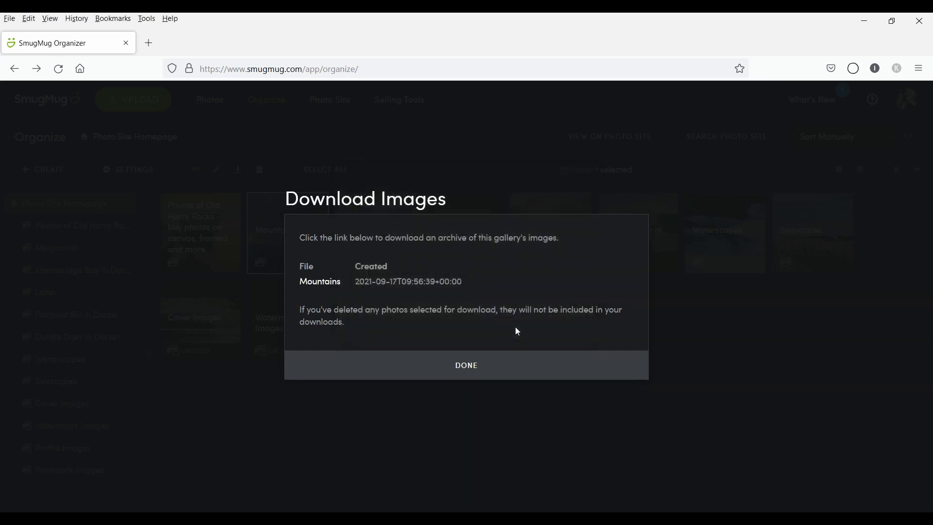
pyautogui.click(856, 74)
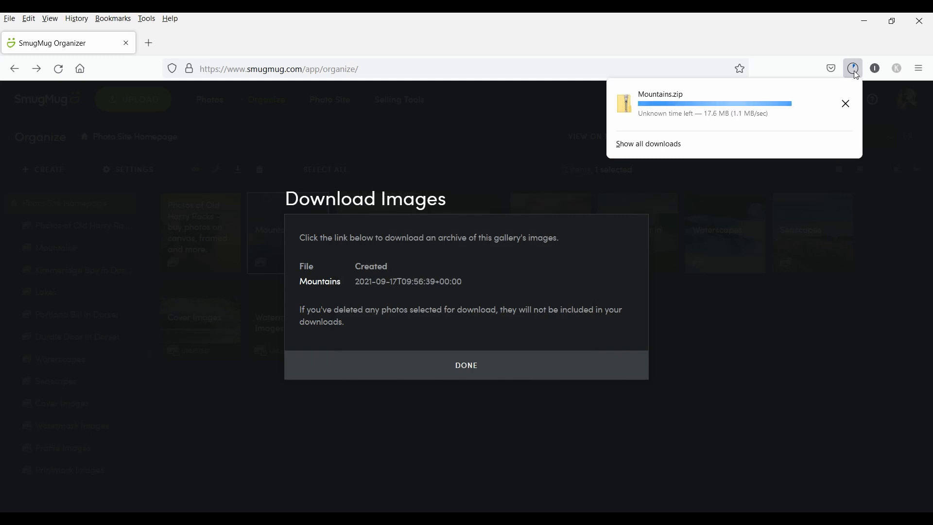
pyautogui.click(507, 374)
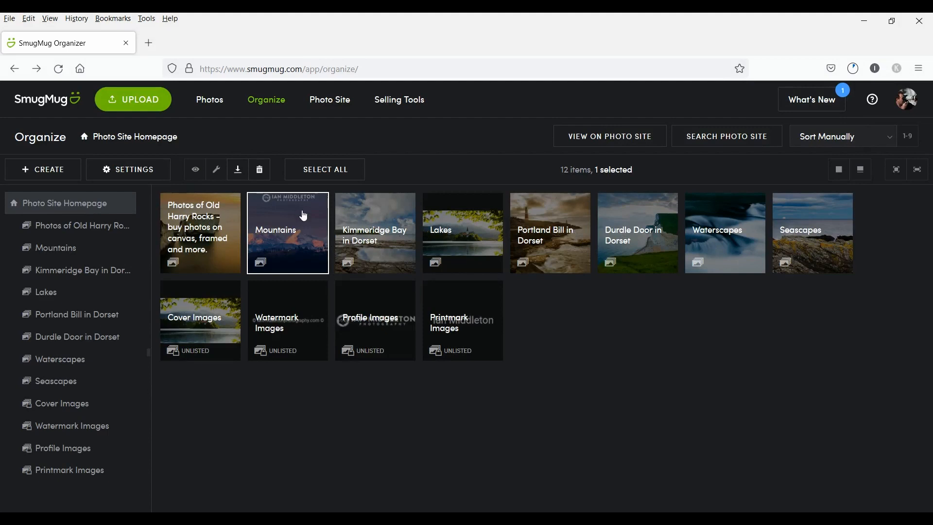
pyautogui.click(294, 229)
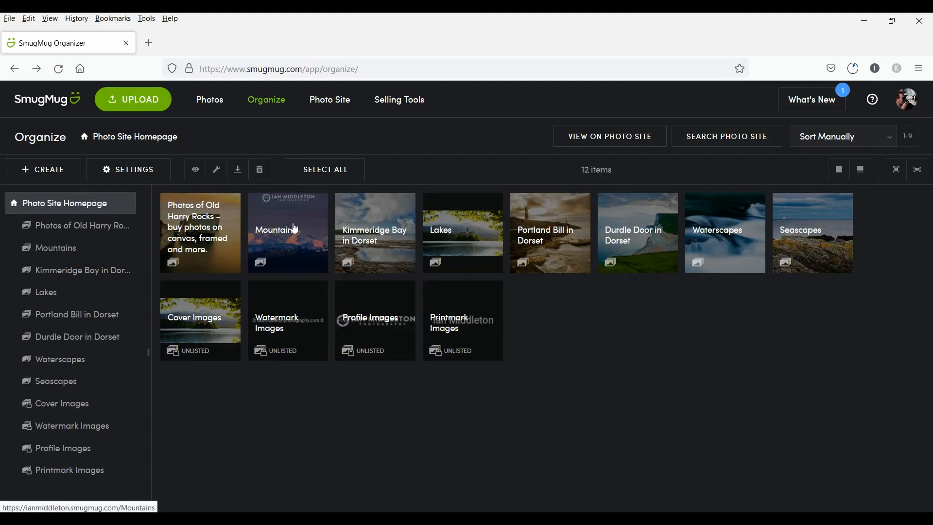
pyautogui.click(384, 235)
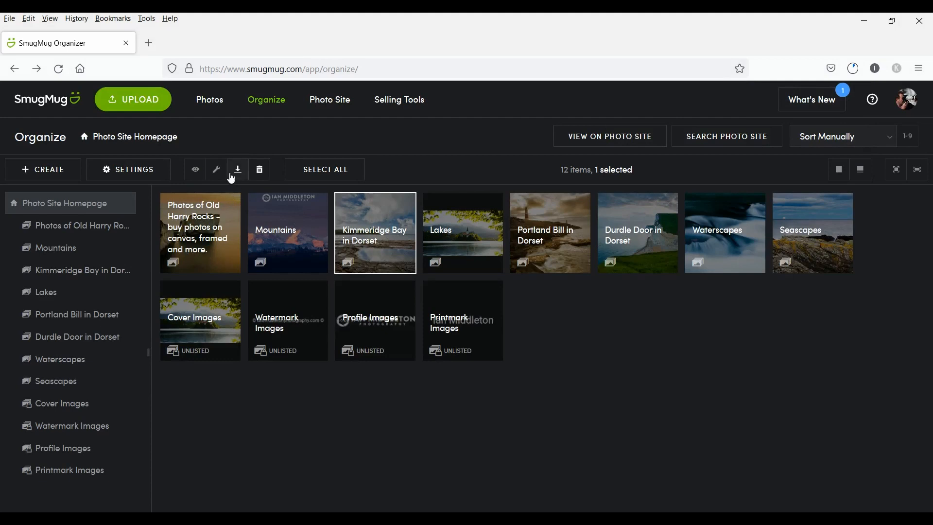
pyautogui.click(383, 250)
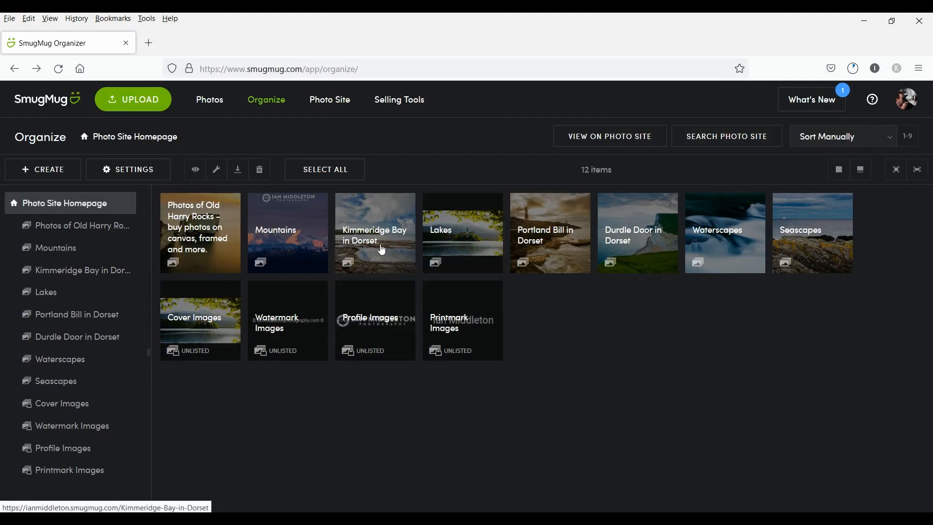
# - Download the third photo in the first row of the Mountains gallery, saving the file _F2A6706-EB.jpg
pyautogui.doubleClick(305, 254)
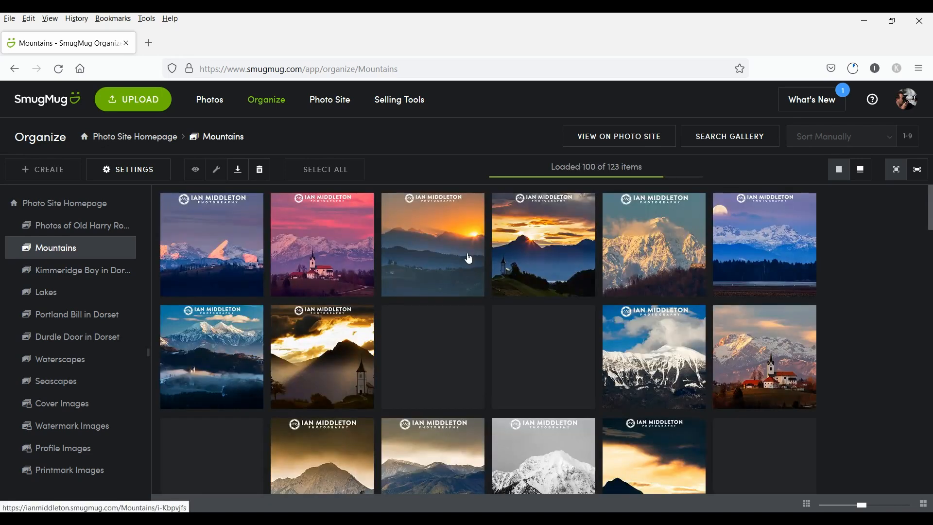
pyautogui.click(457, 248)
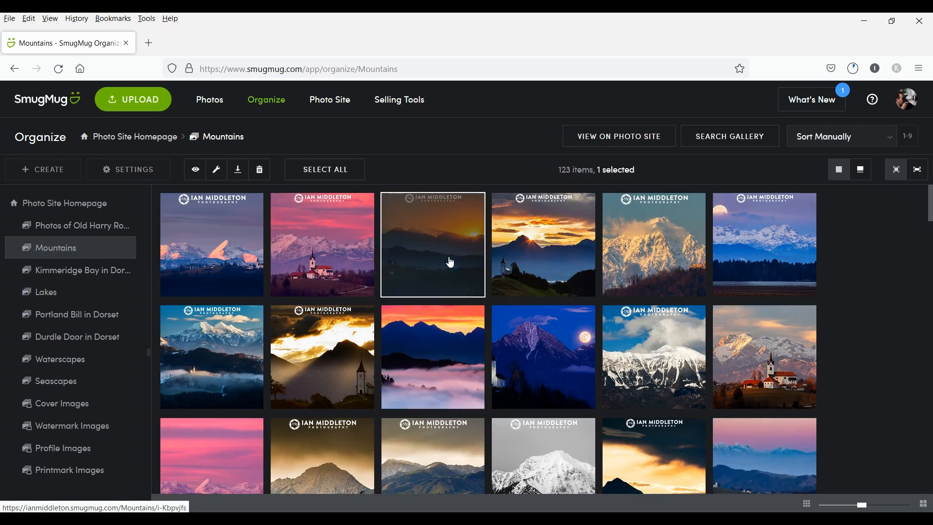
pyautogui.click(239, 171)
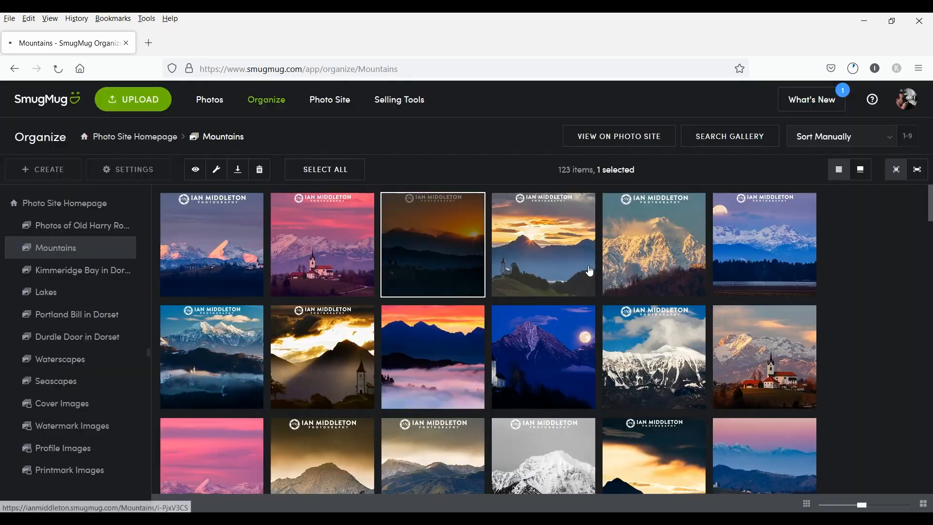
pyautogui.click(854, 69)
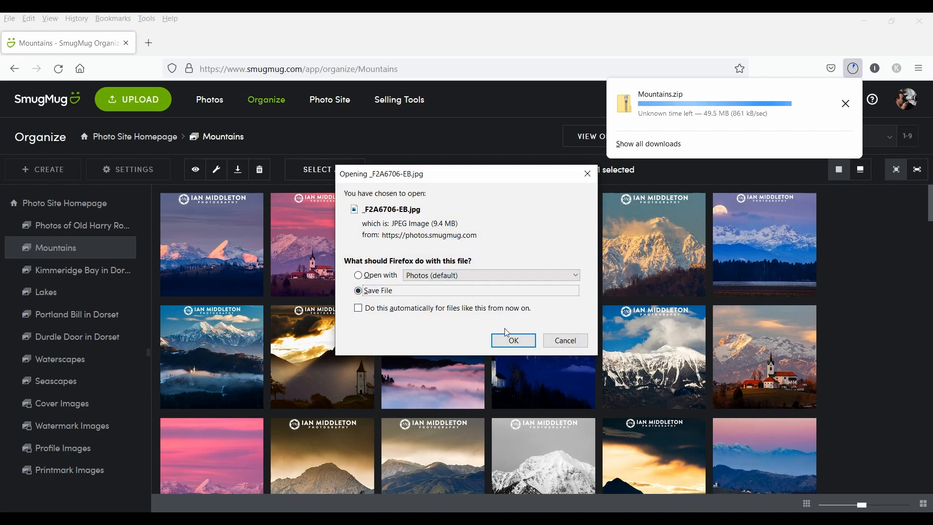
pyautogui.click(512, 339)
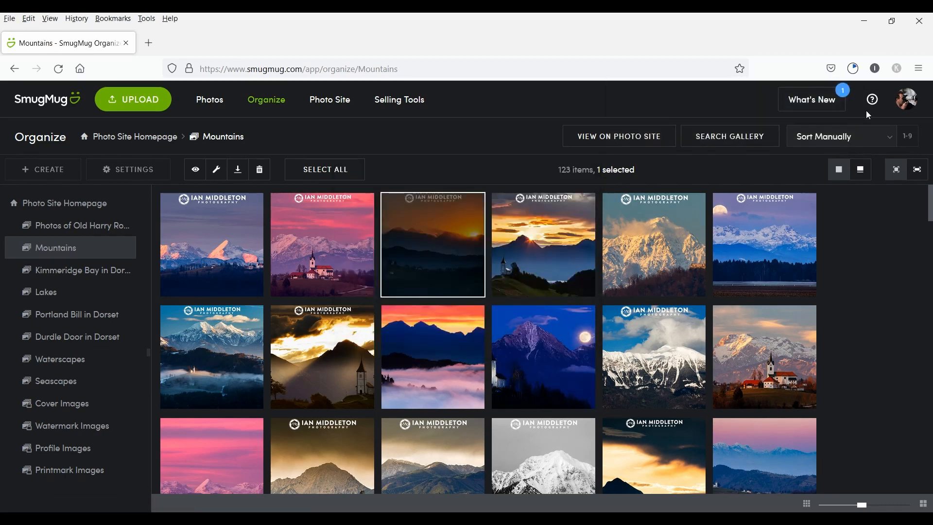
pyautogui.click(854, 70)
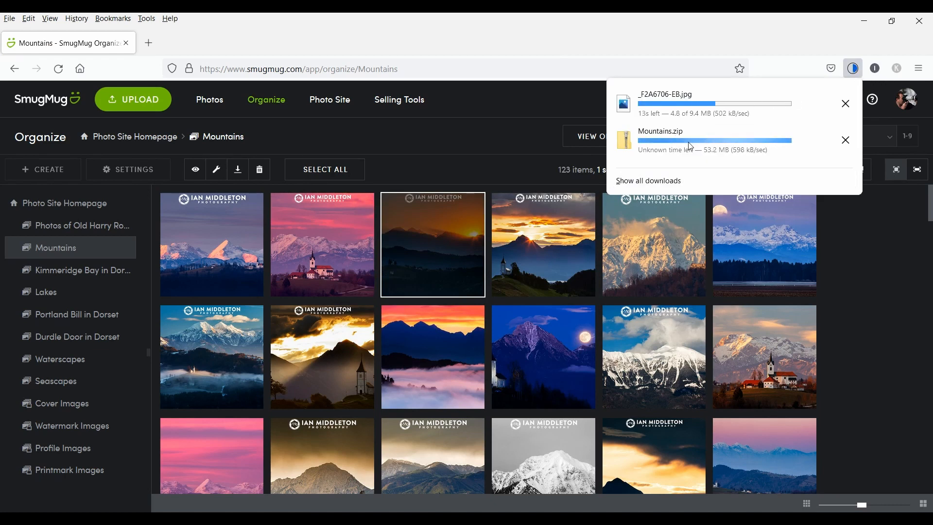
pyautogui.click(485, 105)
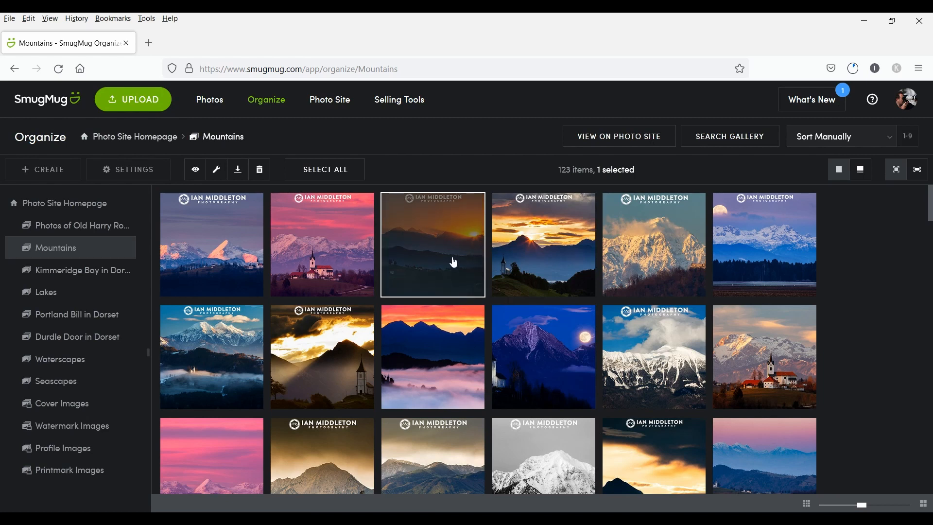
# - Select only seven Mountains photos: first, third and fifth in row one, fifth in row two, and first, second and fourth in row three
pyautogui.keyDown('shift'); pyautogui.click(781, 252); pyautogui.keyUp('shift')
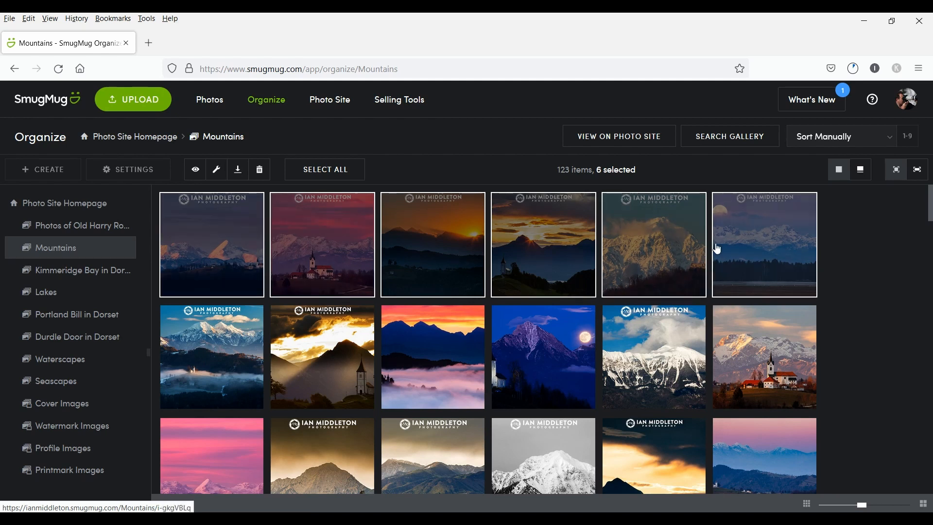
pyautogui.click(822, 278)
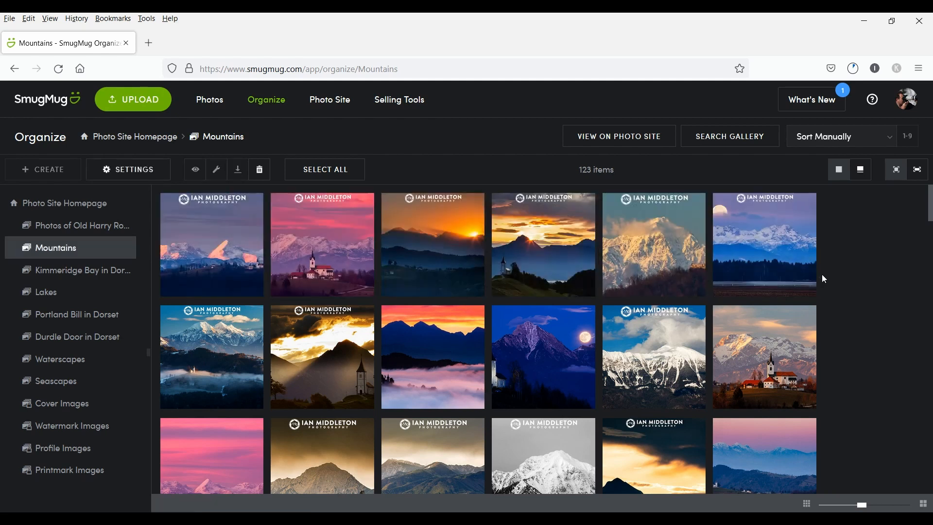
pyautogui.click(244, 246)
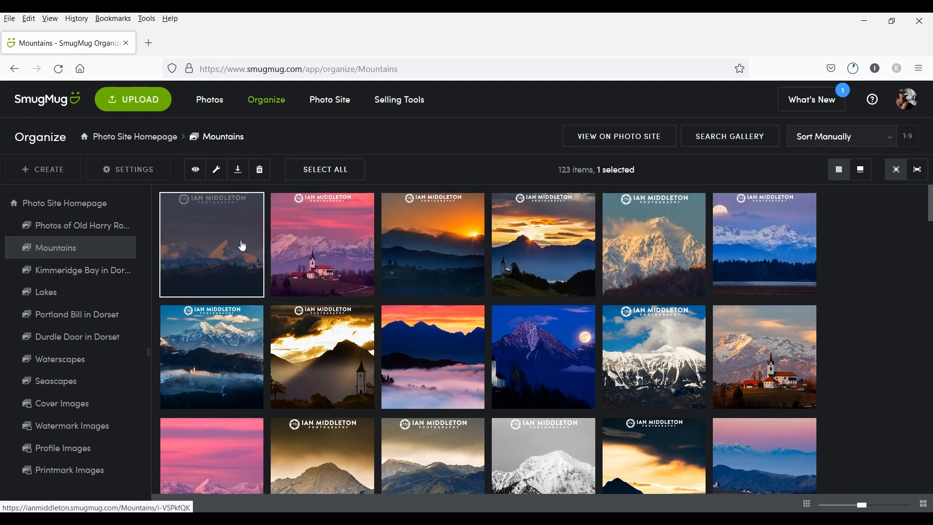
pyautogui.click(433, 245)
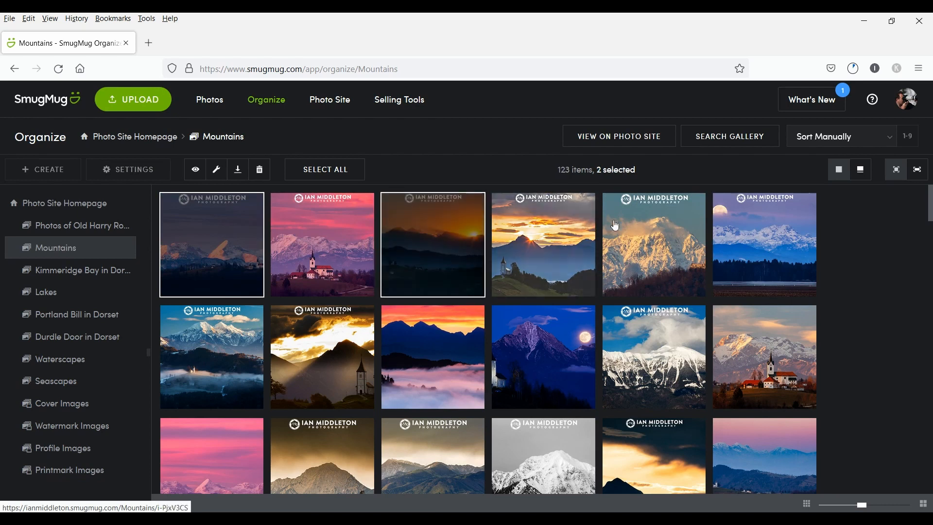
pyautogui.click(647, 246)
pyautogui.click(646, 367)
pyautogui.click(543, 450)
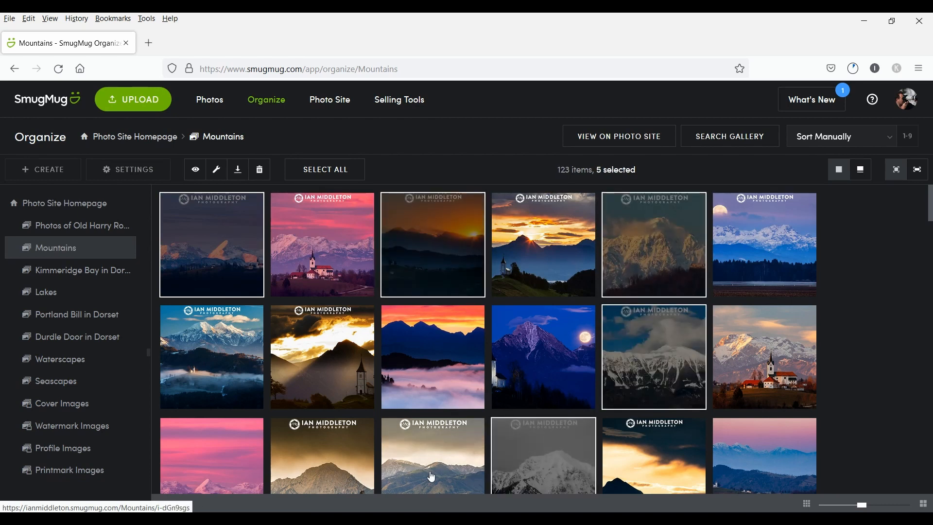
pyautogui.click(339, 467)
pyautogui.click(231, 469)
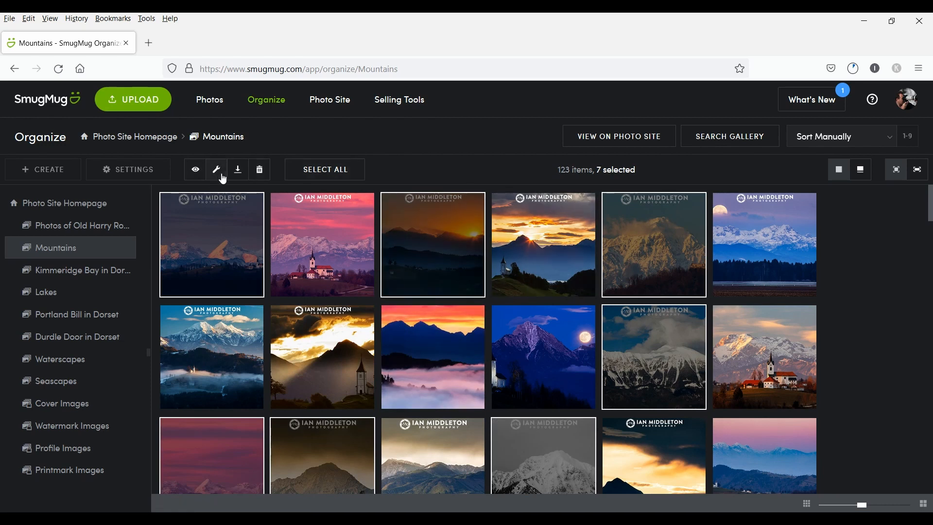
# - Download the seven selected photos as a zip archive, save the file, and check its download progress
pyautogui.click(238, 171)
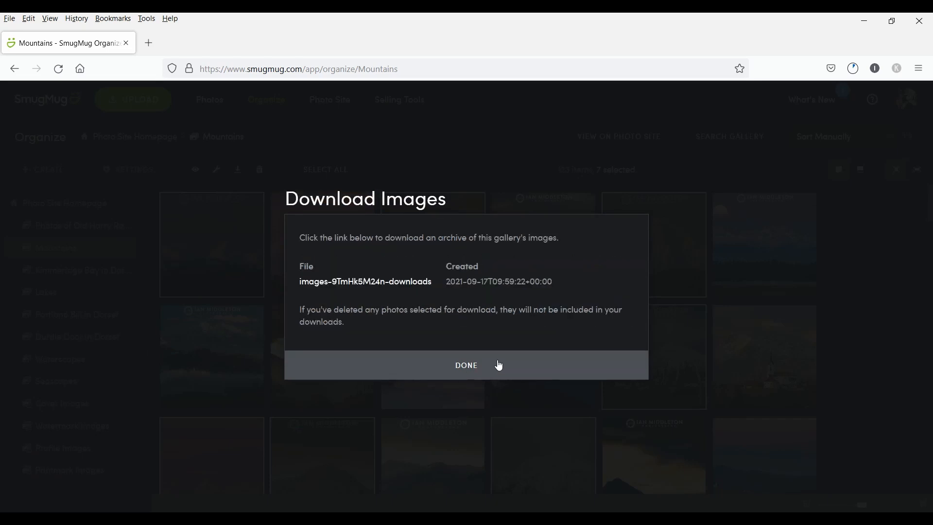
pyautogui.click(362, 284)
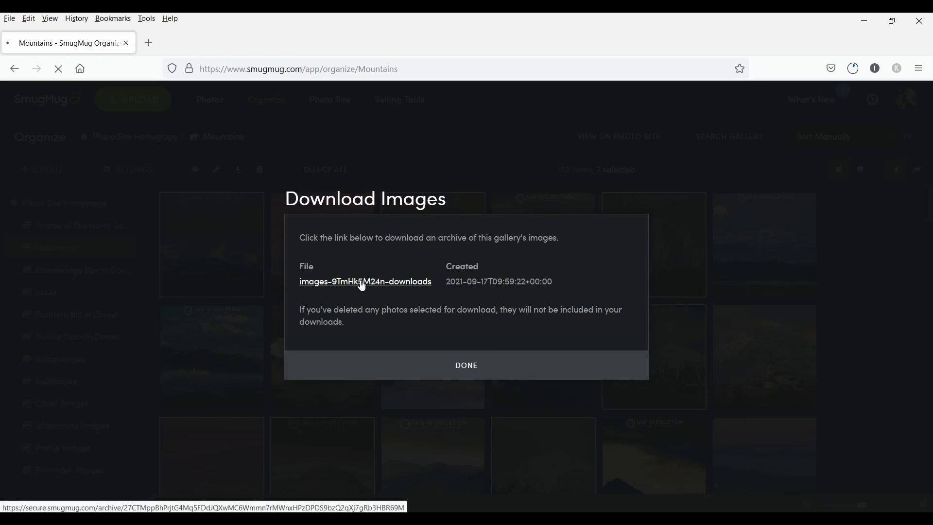
pyautogui.click(359, 290)
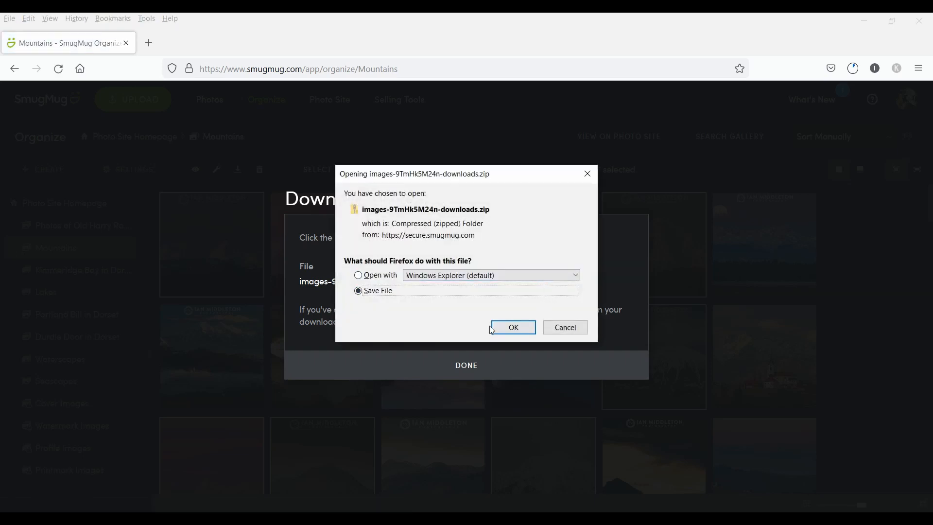
pyautogui.click(523, 327)
pyautogui.click(491, 369)
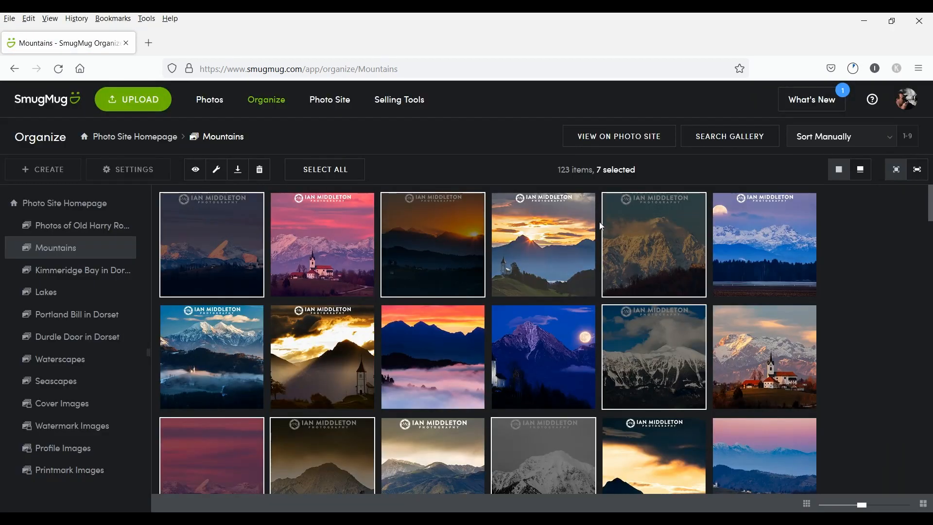
pyautogui.click(853, 68)
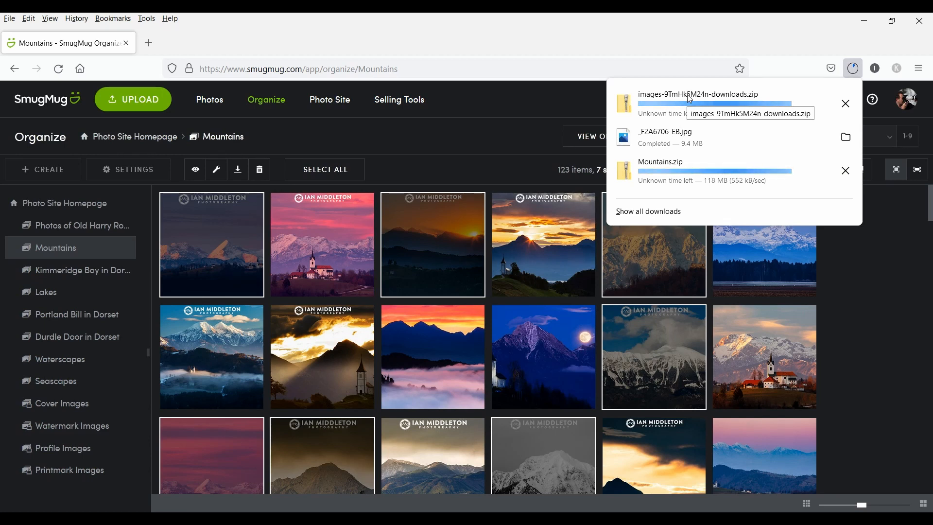
pyautogui.click(392, 135)
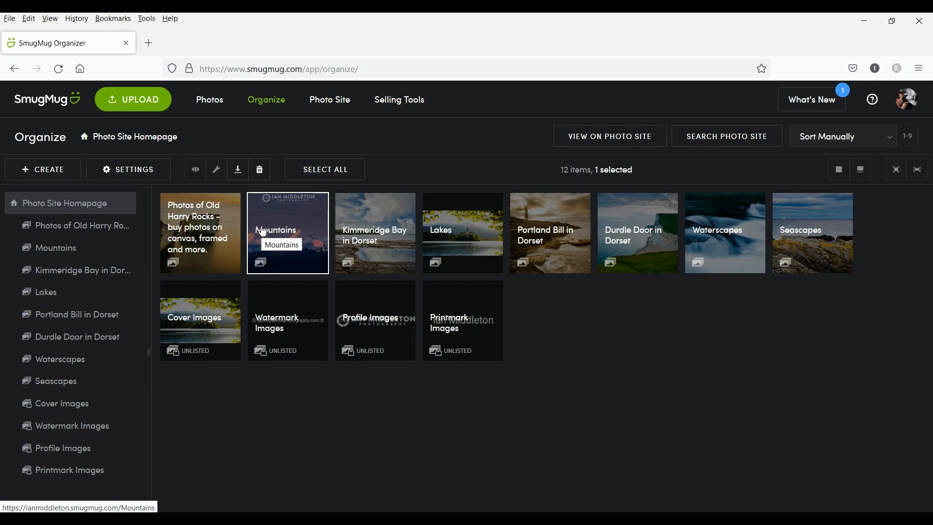
# - Turn on Download Buttons in the Photo Protection settings of the Mountains gallery
pyautogui.click(134, 170)
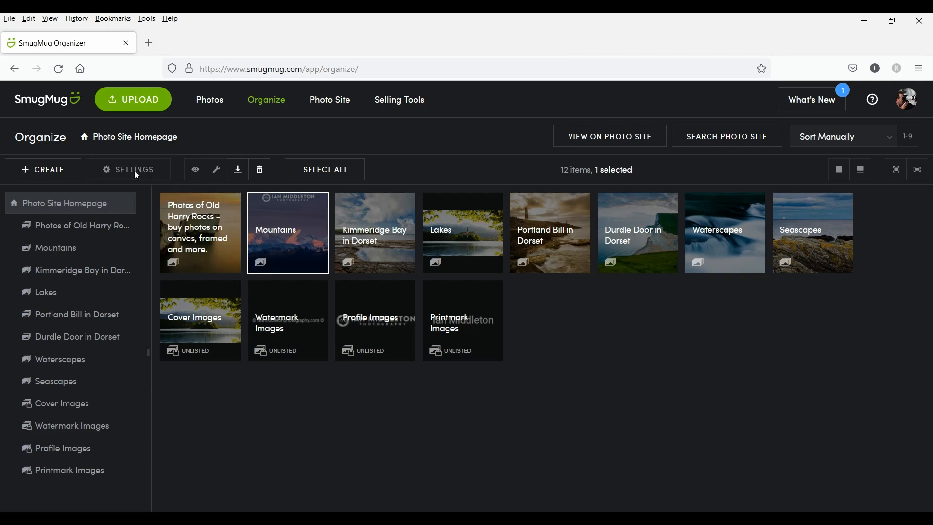
pyautogui.click(317, 209)
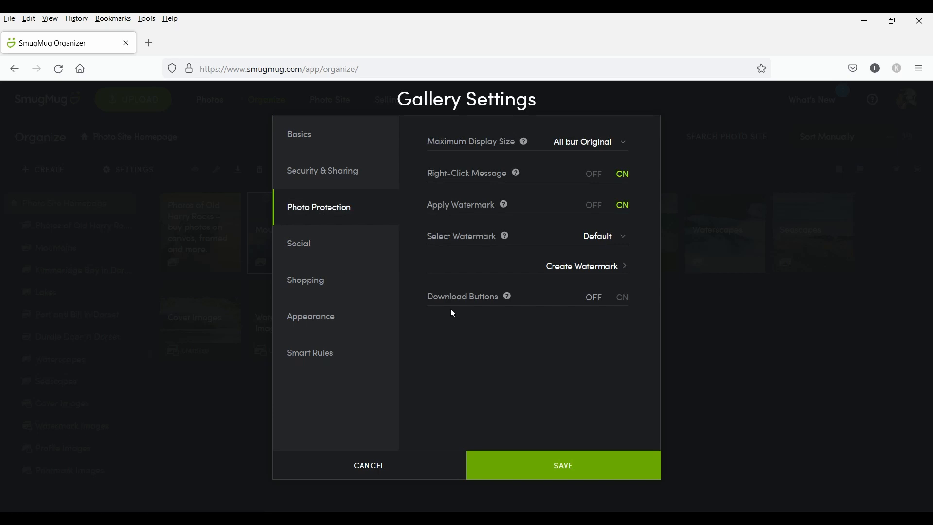
pyautogui.moveTo(509, 301)
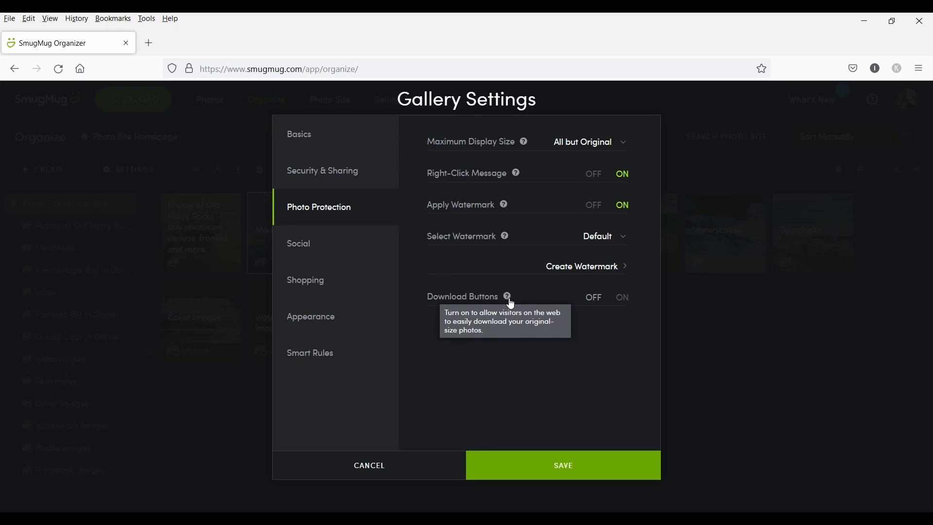
pyautogui.click(622, 299)
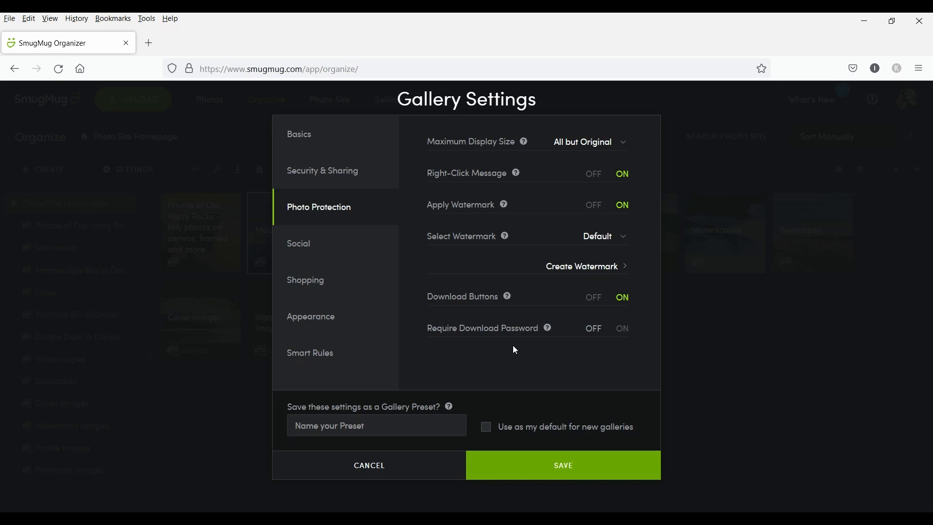
# - Try out the Require Download Password option for the gallery and switch it back off
pyautogui.click(615, 329)
pyautogui.click(578, 382)
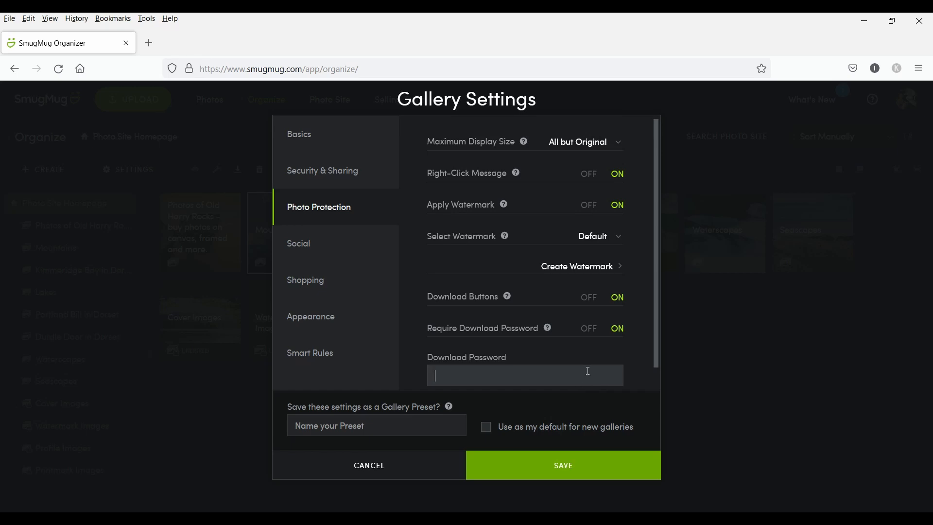
pyautogui.click(592, 332)
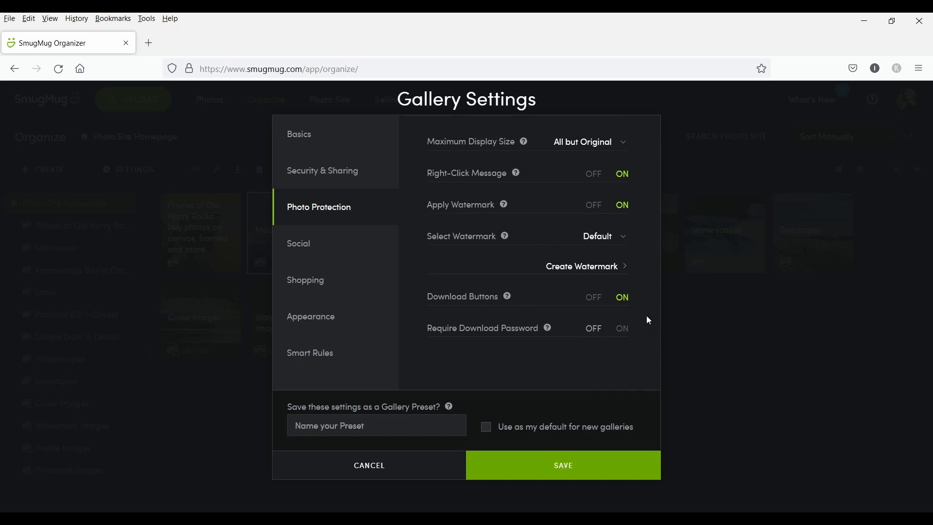
# - Try out the Unlisted (Anyone with the Link) visibility in the Security & Sharing settings and set it back to Public (Anyone)
pyautogui.click(320, 175)
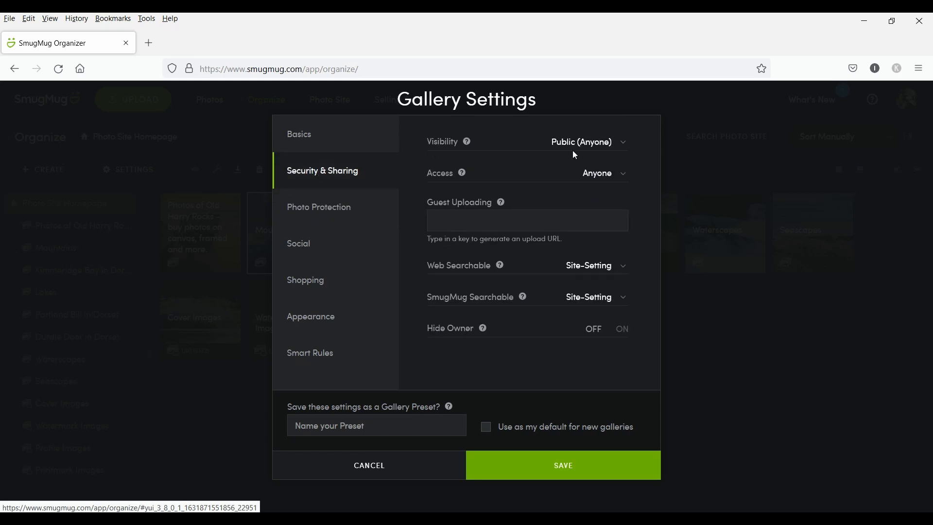
pyautogui.click(619, 150)
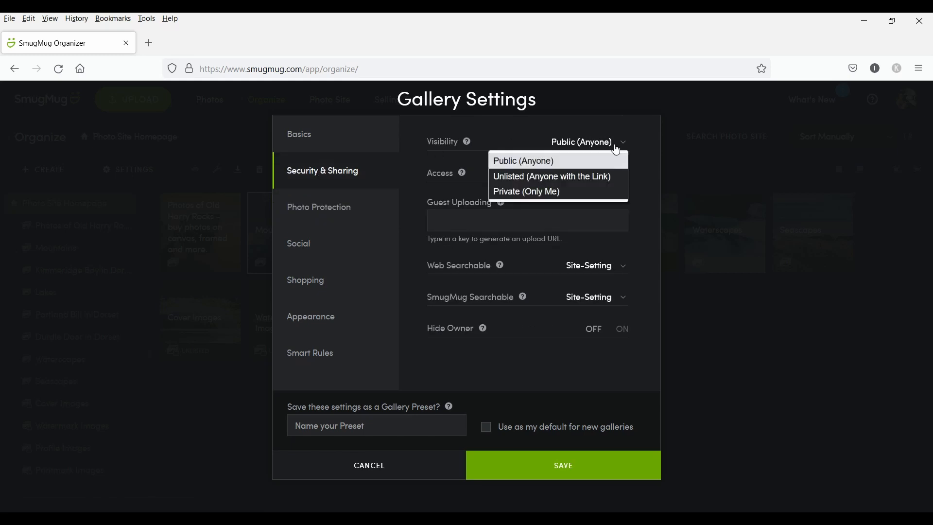
pyautogui.click(591, 176)
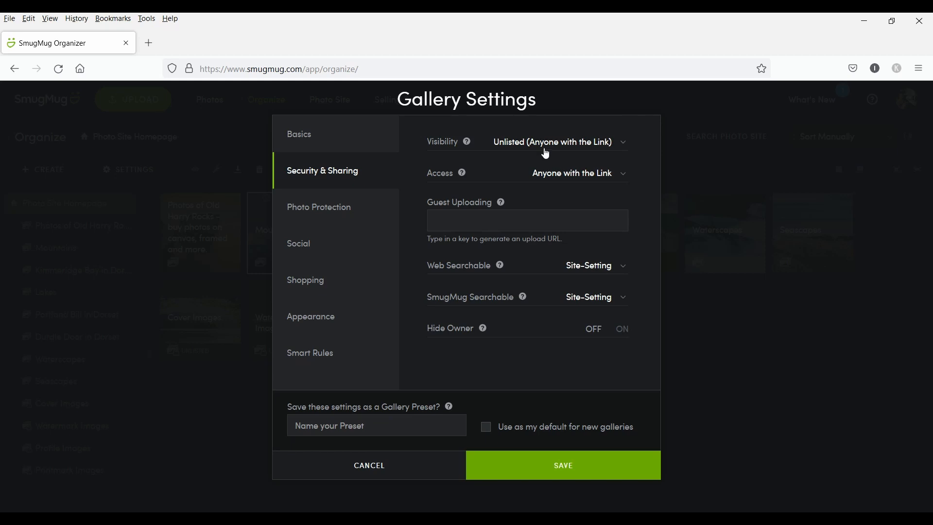
pyautogui.click(566, 145)
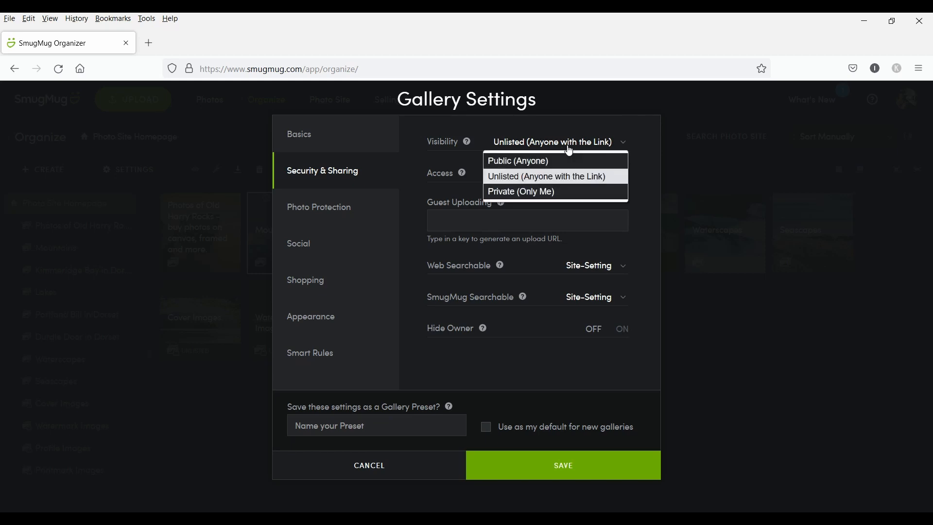
pyautogui.click(541, 163)
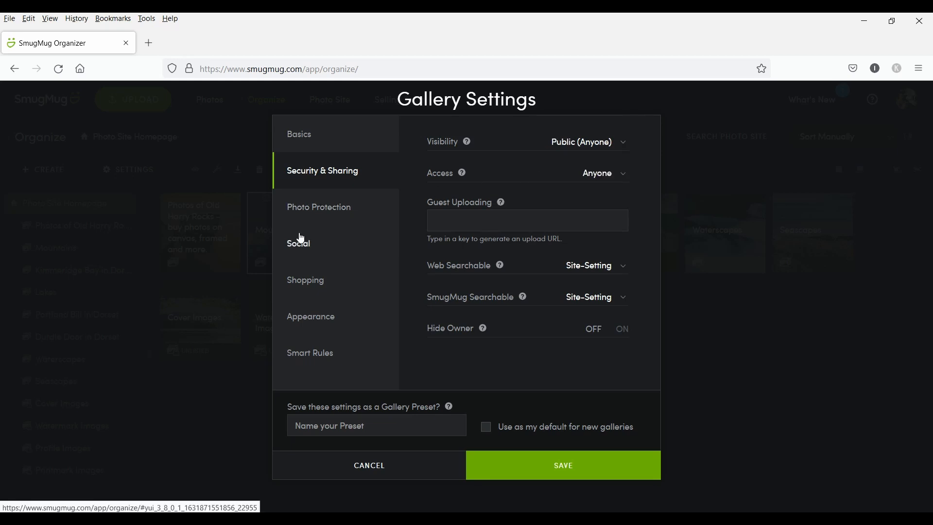
# - Switch Require Download Password on in the Photo Protection settings and back off
pyautogui.click(321, 213)
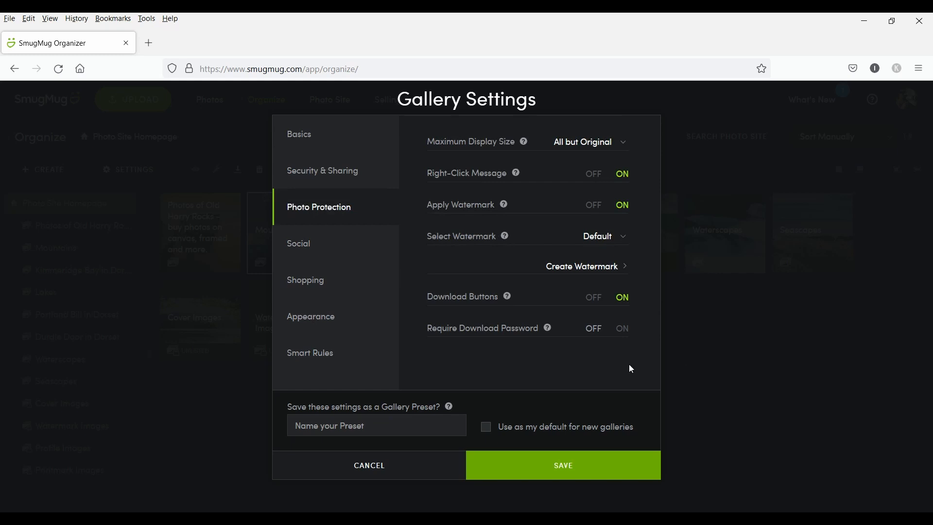
pyautogui.click(621, 329)
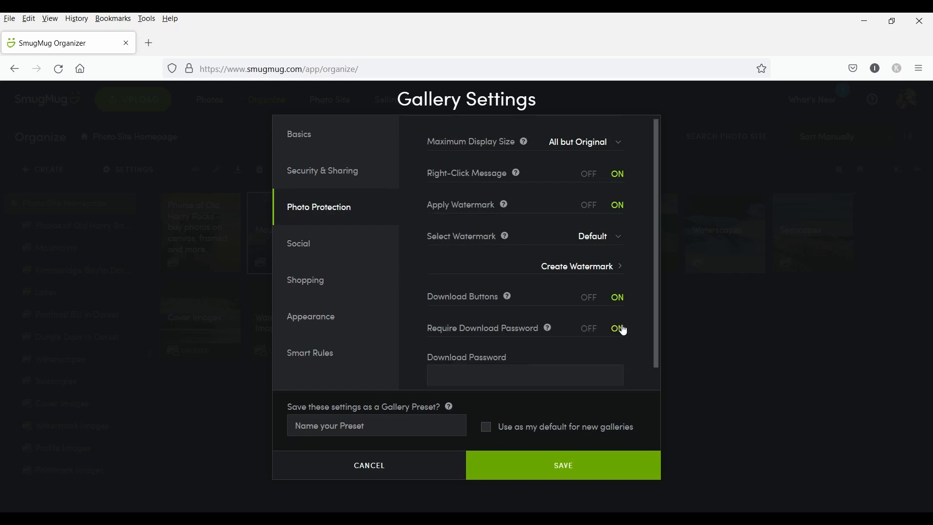
pyautogui.click(590, 334)
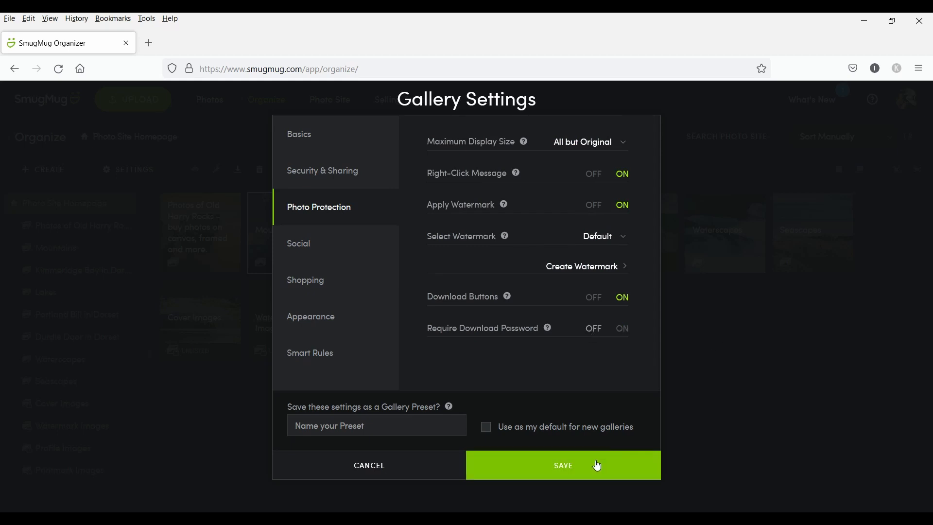
# - Save the Mountains gallery settings and log out of the account
pyautogui.click(581, 470)
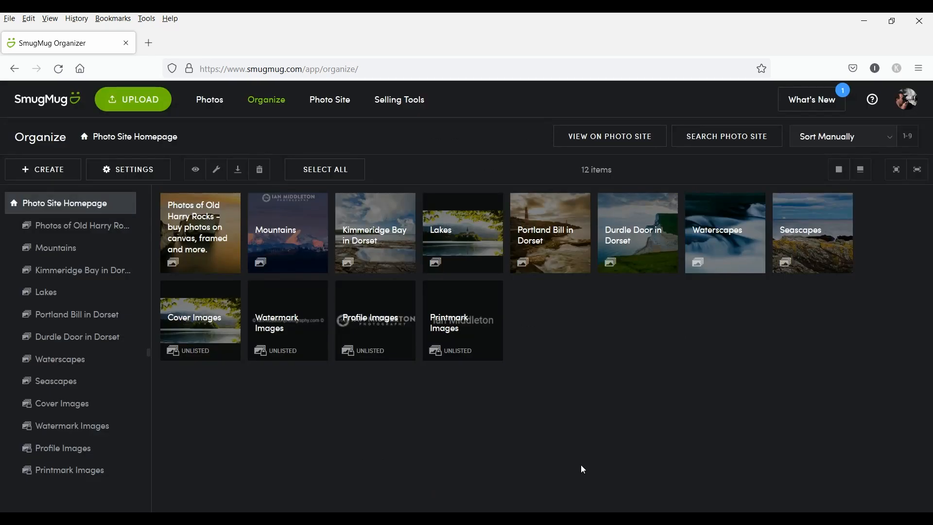
pyautogui.click(907, 106)
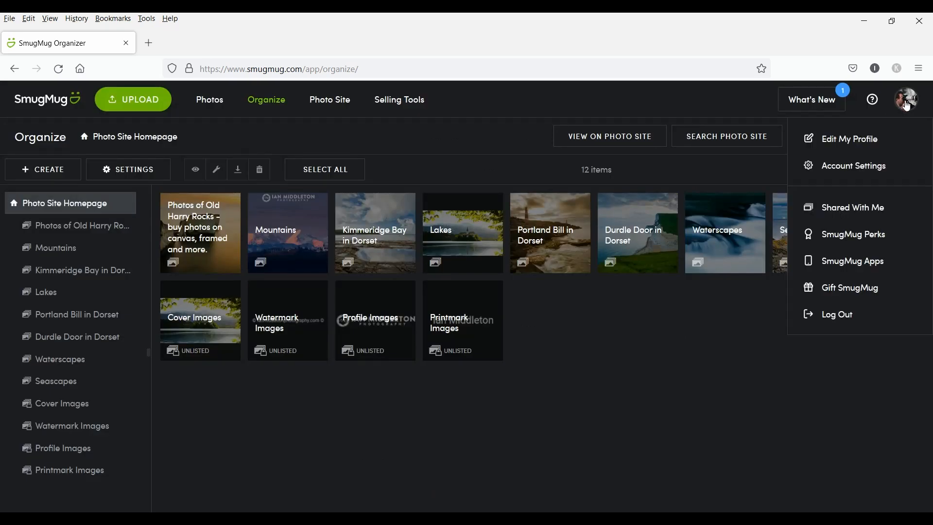
pyautogui.click(835, 315)
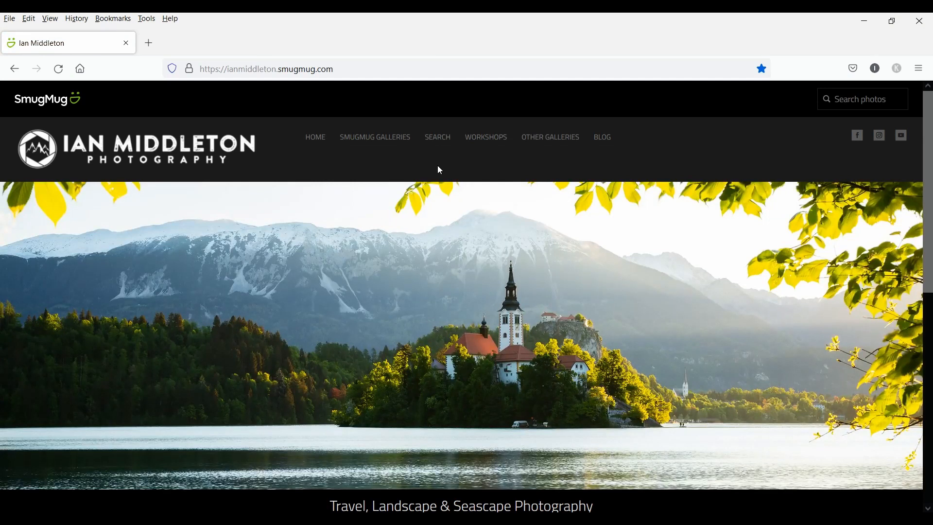
# - Open the Mountains gallery from the public photo site as a logged-out visitor
pyautogui.scroll(-5, 440, 170)
pyautogui.click(349, 343)
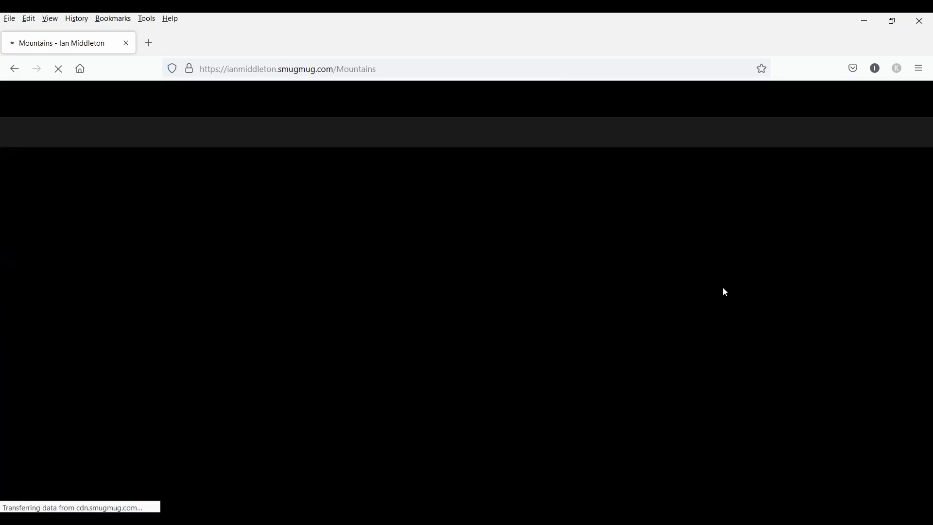
pyautogui.scroll(-4, 723, 290)
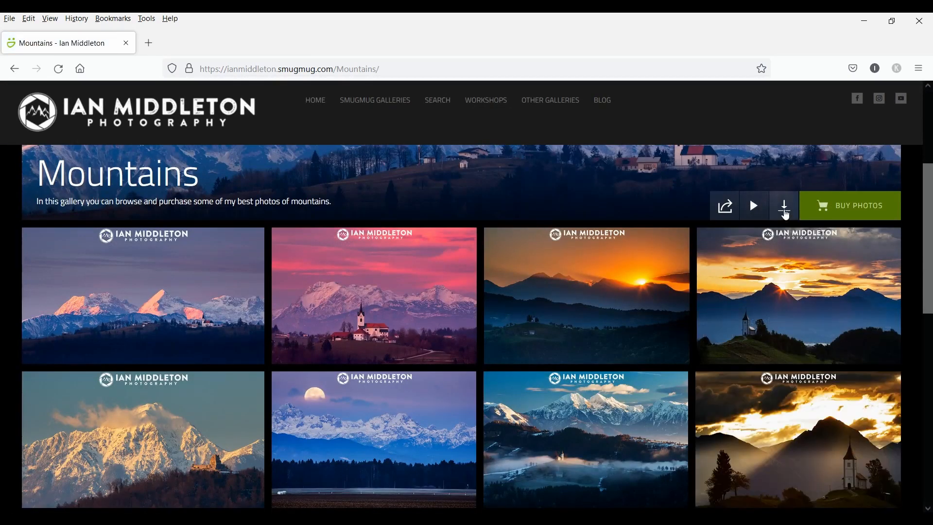
# - Try out the visitor download of the pink-sky church photo, and return to the Mountains gallery to check its download option
pyautogui.moveTo(359, 340)
pyautogui.click(369, 294)
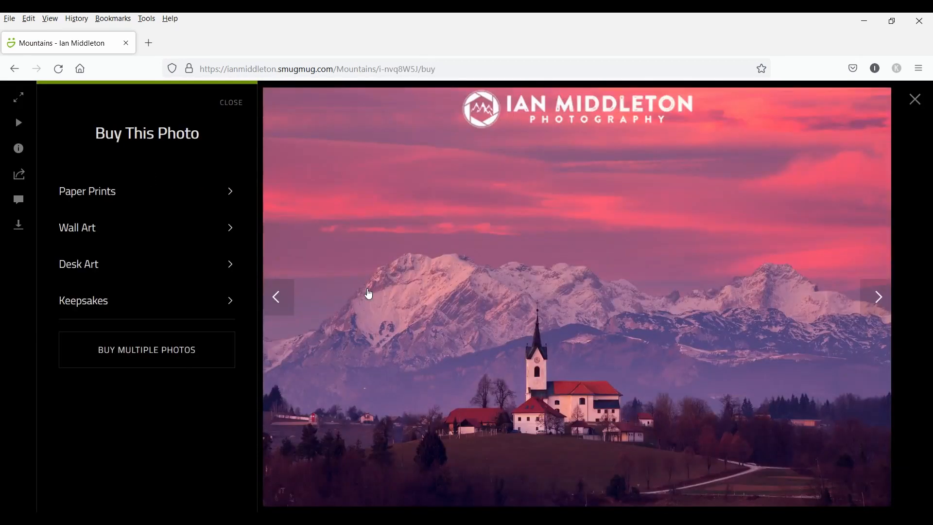
pyautogui.click(17, 231)
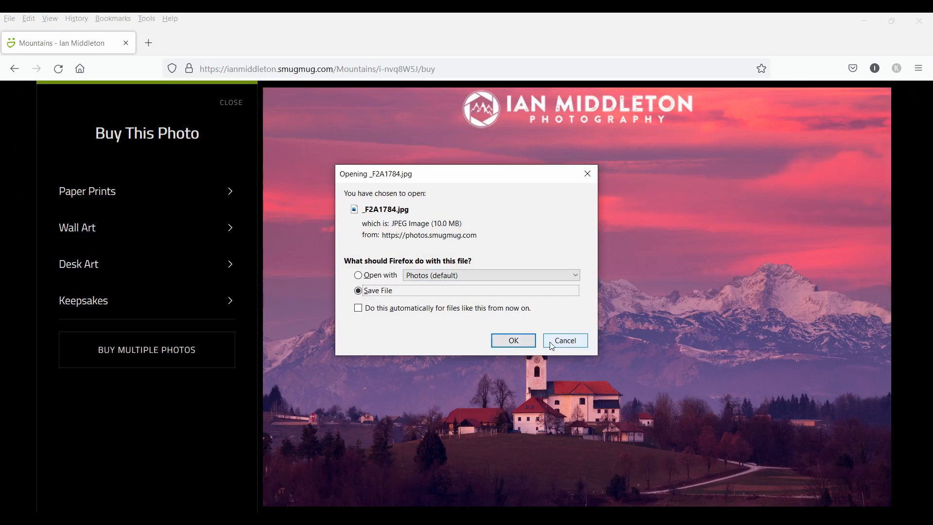
pyautogui.click(530, 341)
pyautogui.click(15, 69)
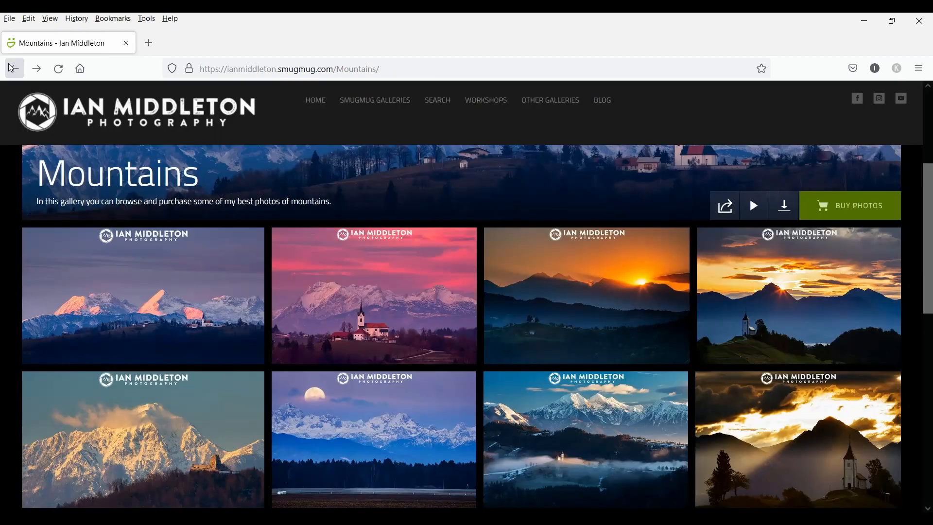
pyautogui.scroll(4, 679, 244)
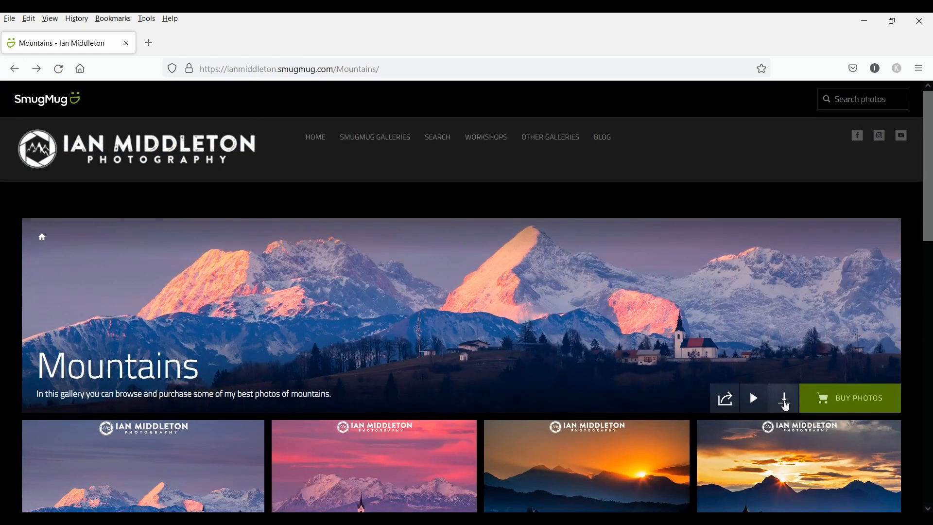
# - Open the Kimmeridge Bay in Dorset gallery and its second photo to check whether download options are offered
pyautogui.click(14, 68)
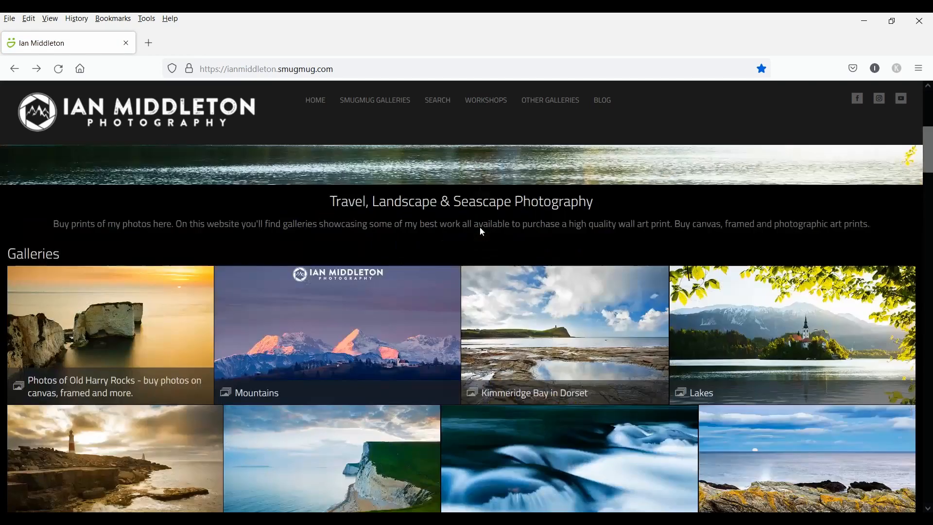
pyautogui.click(540, 324)
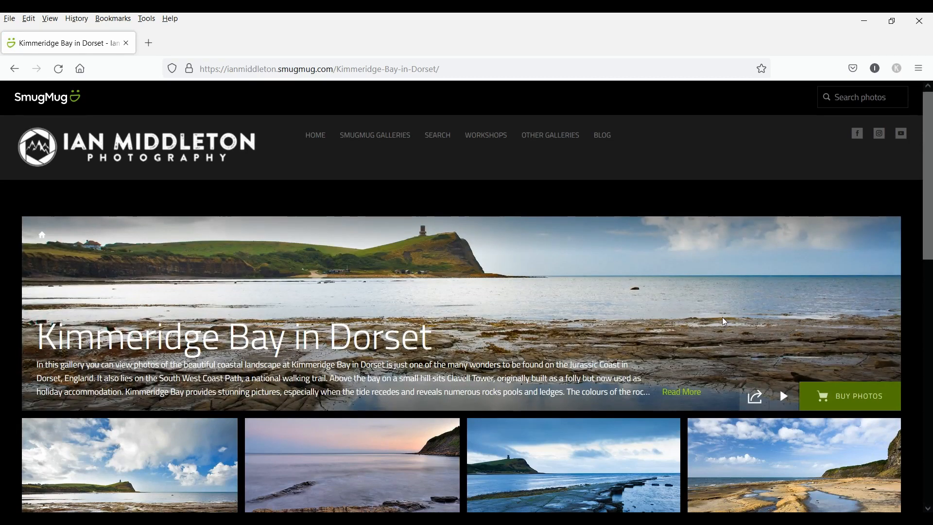
pyautogui.scroll(-3, 722, 317)
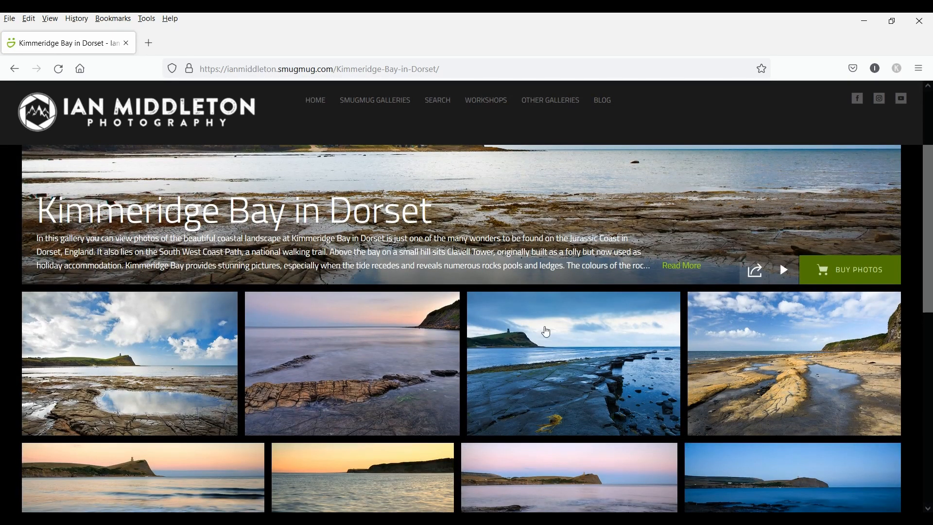
pyautogui.click(372, 377)
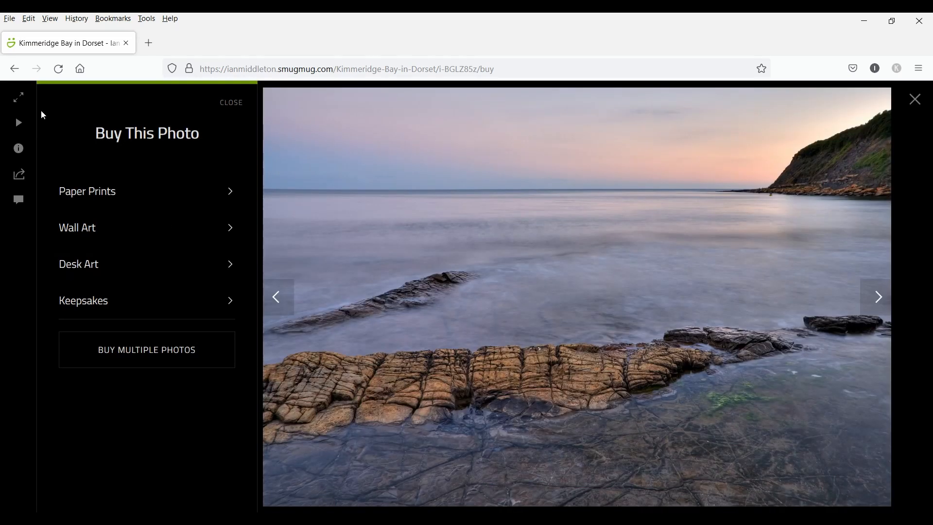
# - Return to the Mountains gallery and copy its web address for sharing
pyautogui.click(13, 68)
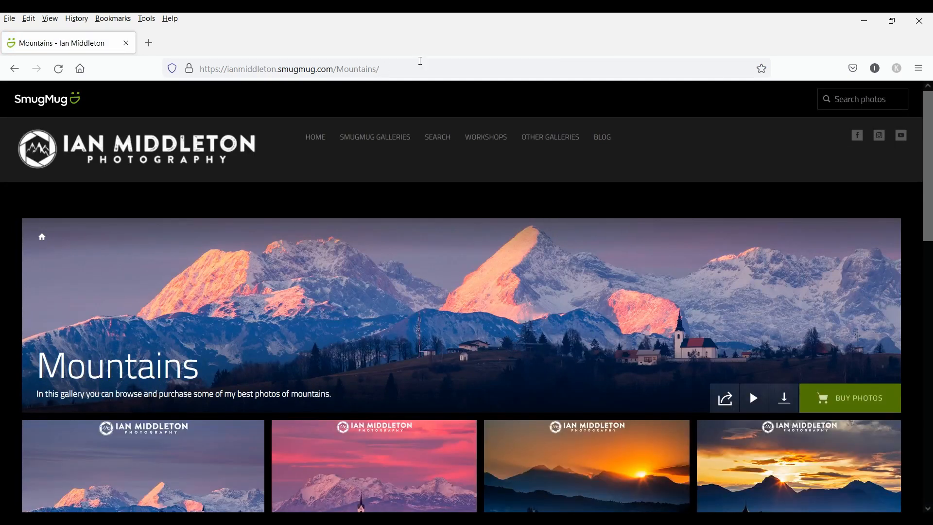
pyautogui.click(393, 69)
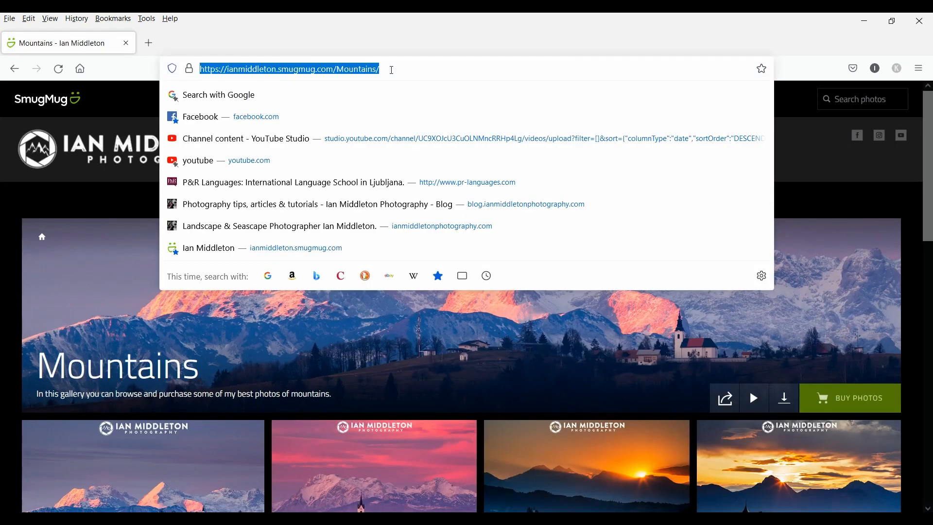
pyautogui.moveTo(406, 68); pyautogui.dragTo(2, 69)
pyautogui.rightClick(299, 70)
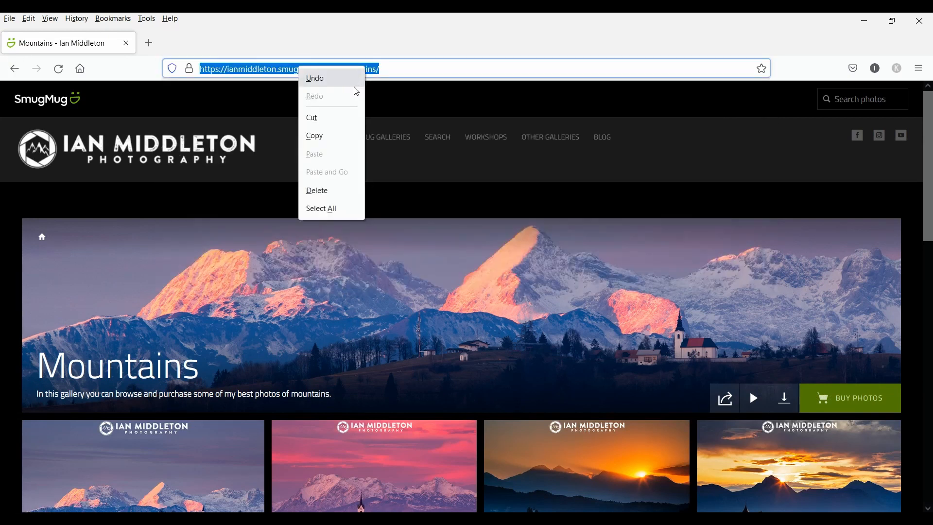
pyautogui.click(333, 136)
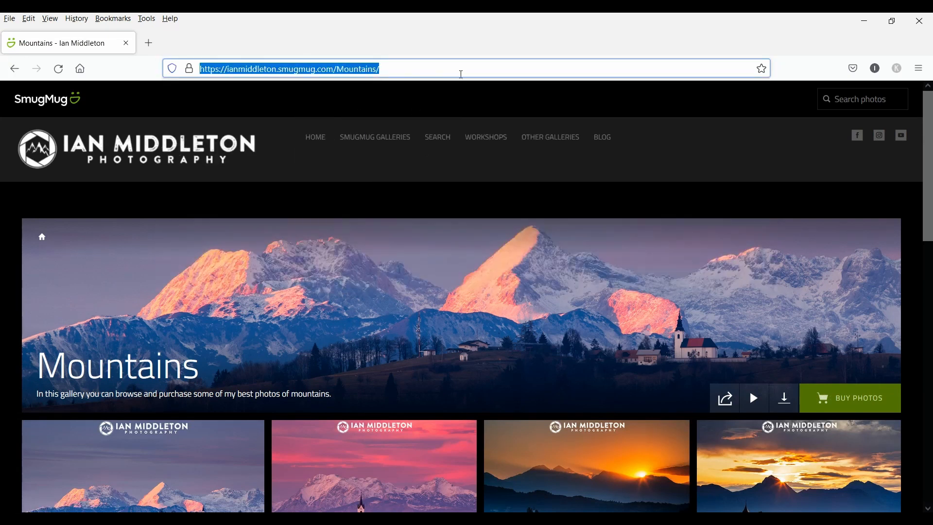